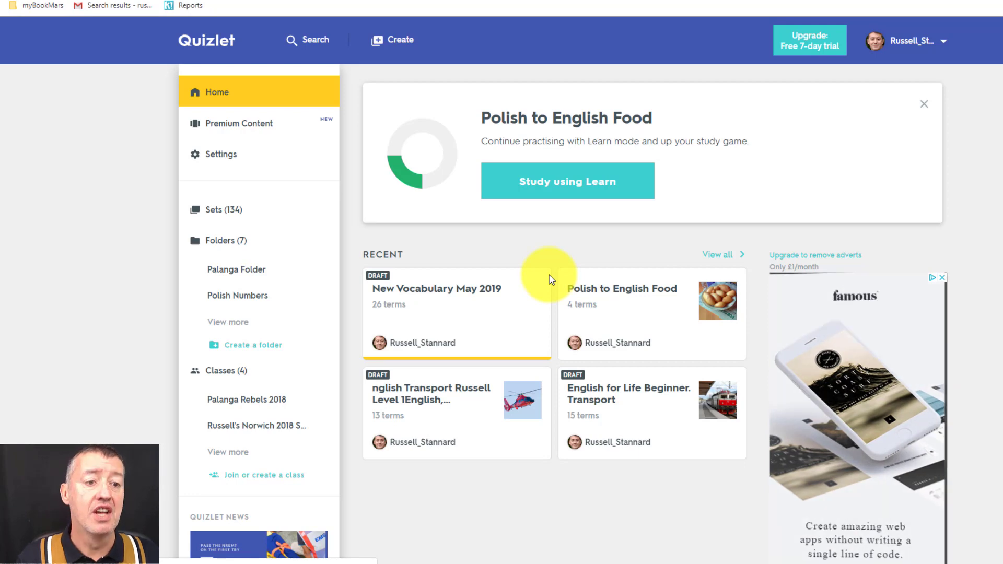
Go back to Quizlet Home, open 'Join or create a class', and select the class name field
{"action": "left_click", "coordinate": [211, 52]}
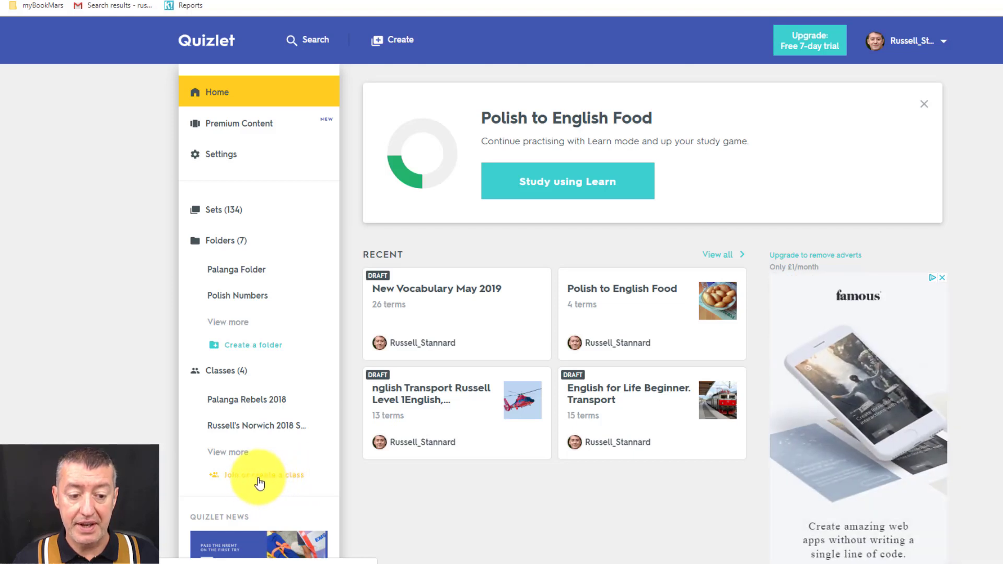
{"action": "left_click", "coordinate": [258, 481]}
{"action": "left_click", "coordinate": [505, 133]}
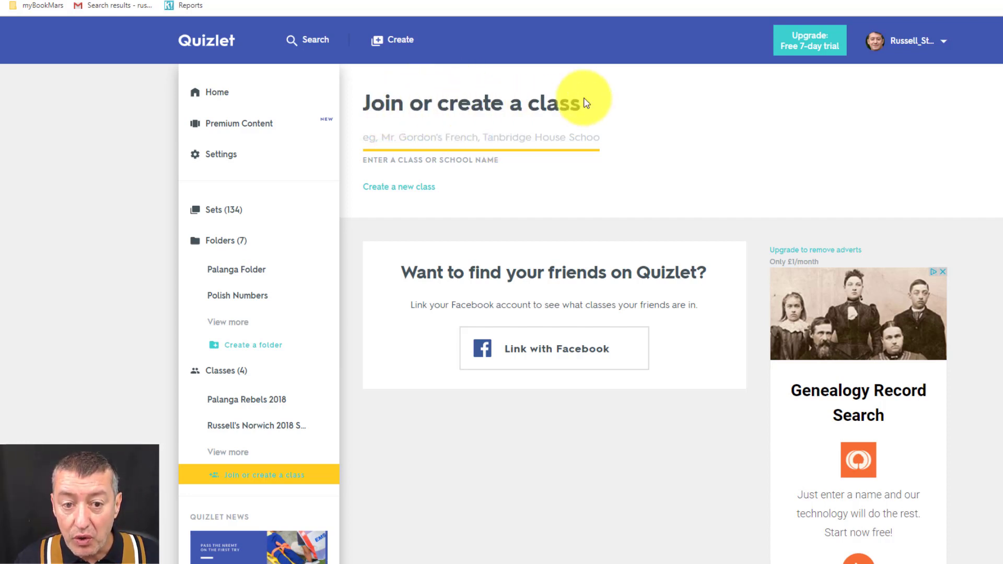
Create the class 'Teacher Training Videos New Class' with description TTV, linked to NILE Norwich
{"action": "left_click", "coordinate": [376, 192]}
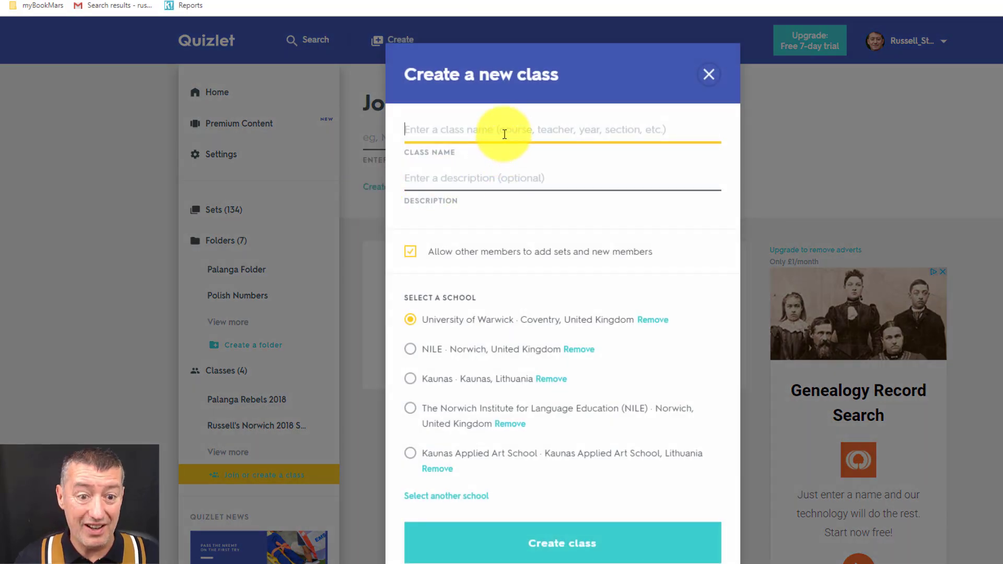
{"action": "type", "text": "Te"}
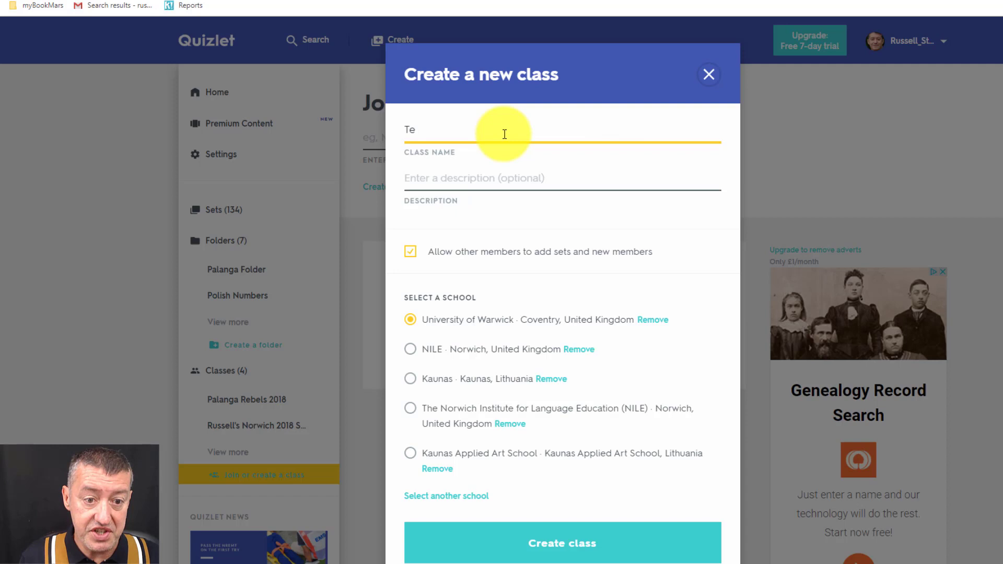
{"action": "type", "text": "acher Traini"}
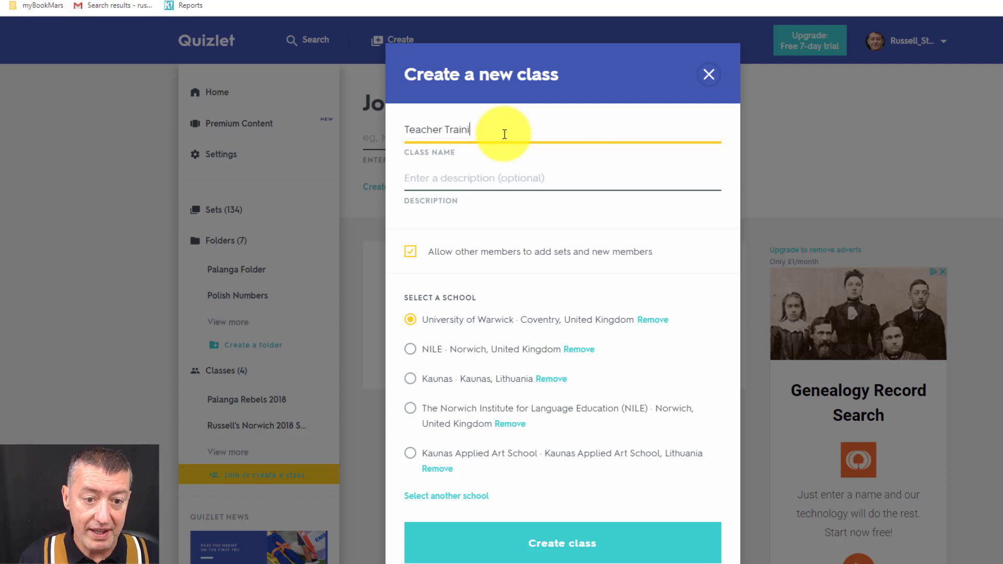
{"action": "type", "text": "ng Videos "}
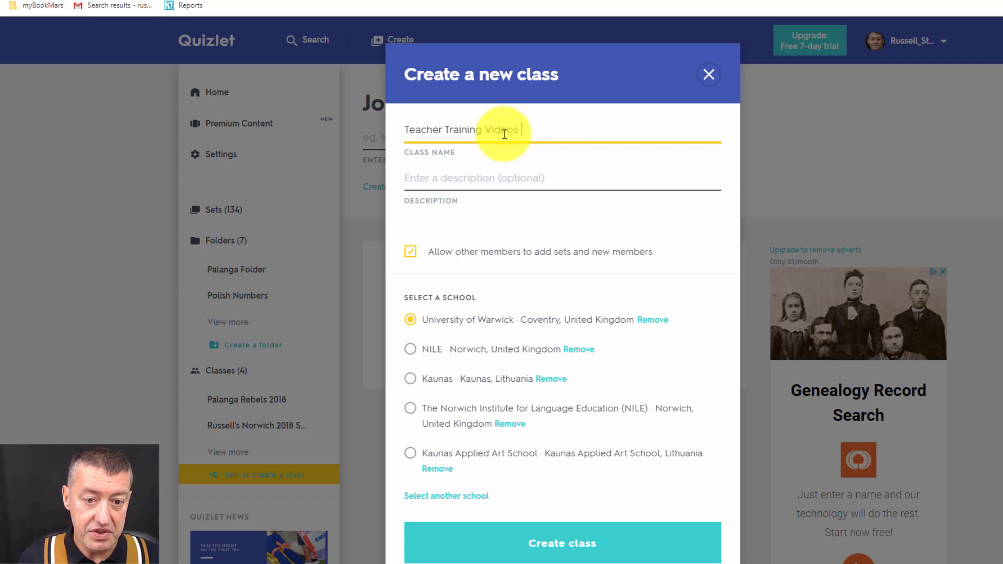
{"action": "type", "text": "New Class"}
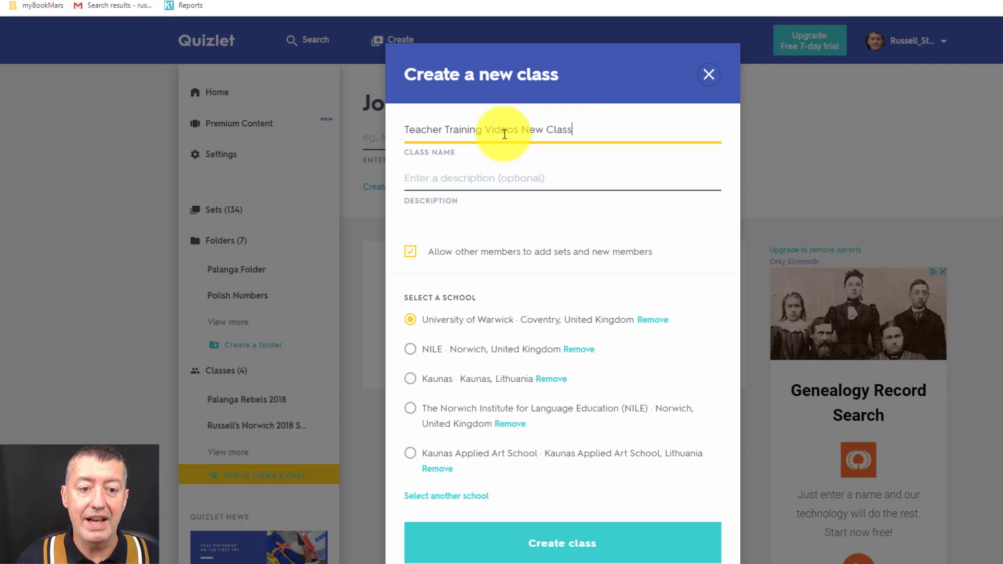
{"action": "left_click", "coordinate": [480, 175]}
{"action": "type", "text": "TTV"}
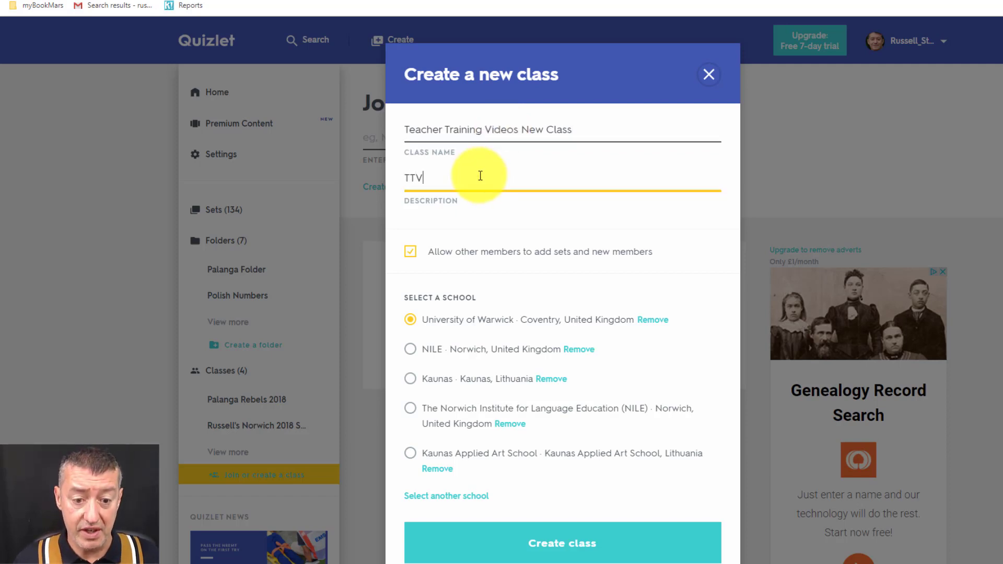
{"action": "left_click", "coordinate": [411, 353]}
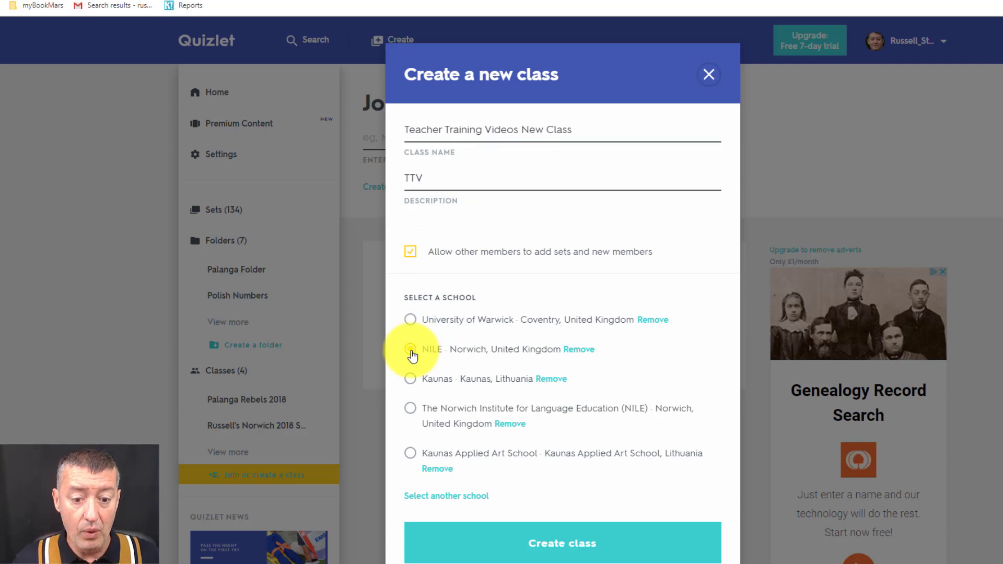
{"action": "left_click", "coordinate": [575, 546]}
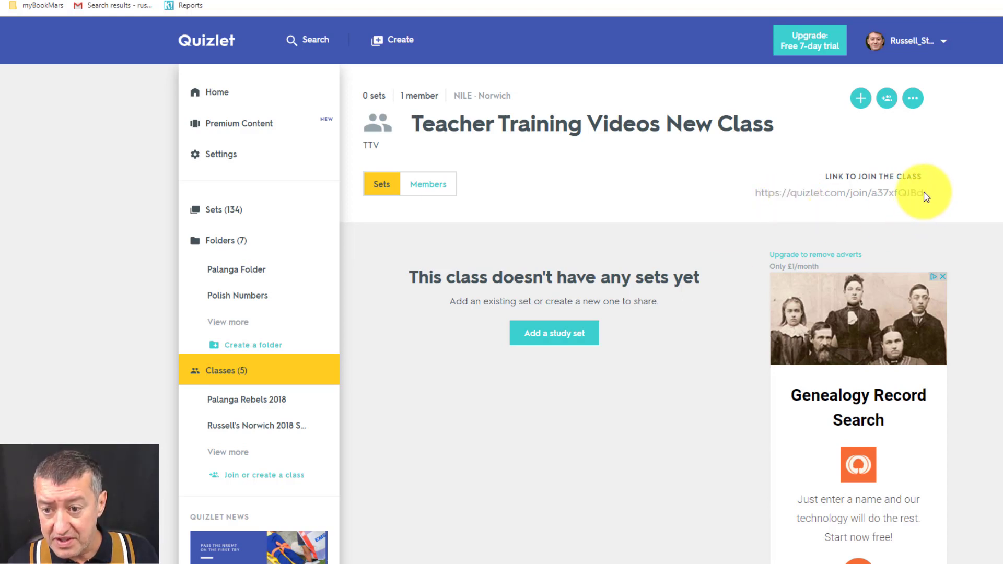
Select the class's 'Link to join the class' URL for copying
{"action": "left_click_drag", "start_coordinate": [921, 193], "coordinate": [752, 201]}
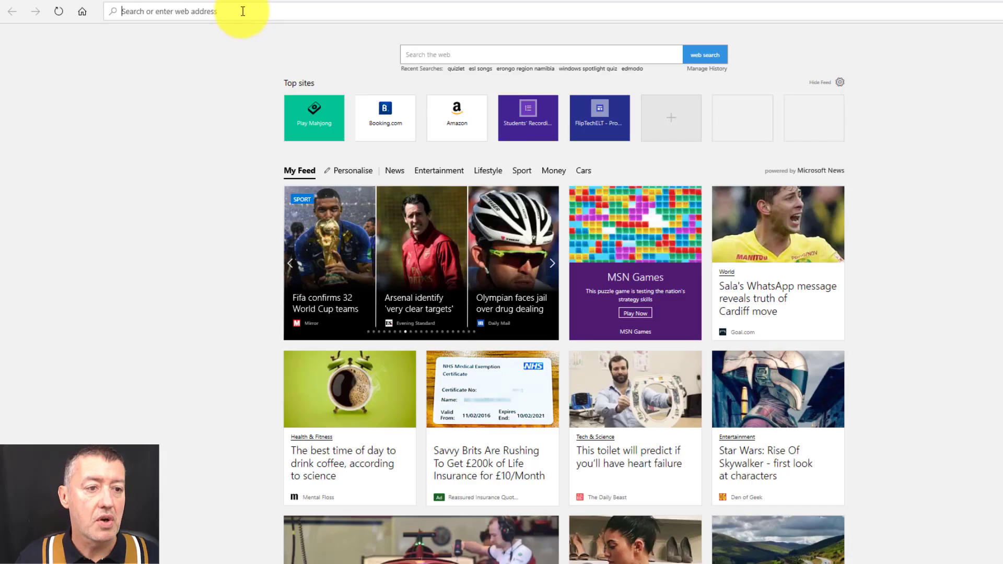
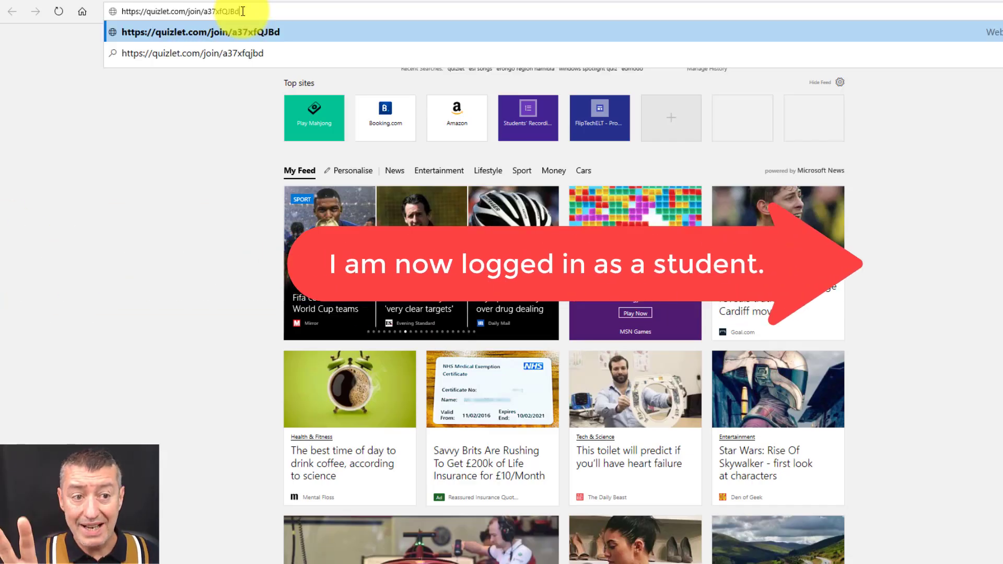
As the student, open the pasted join link and try Join Class
{"action": "key", "text": "Return"}
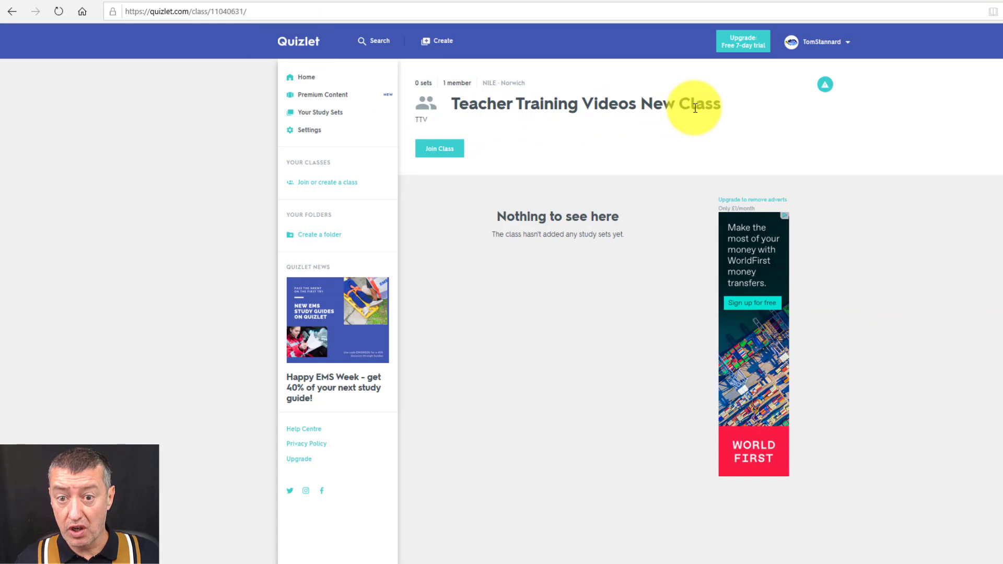
{"action": "left_click", "coordinate": [440, 150]}
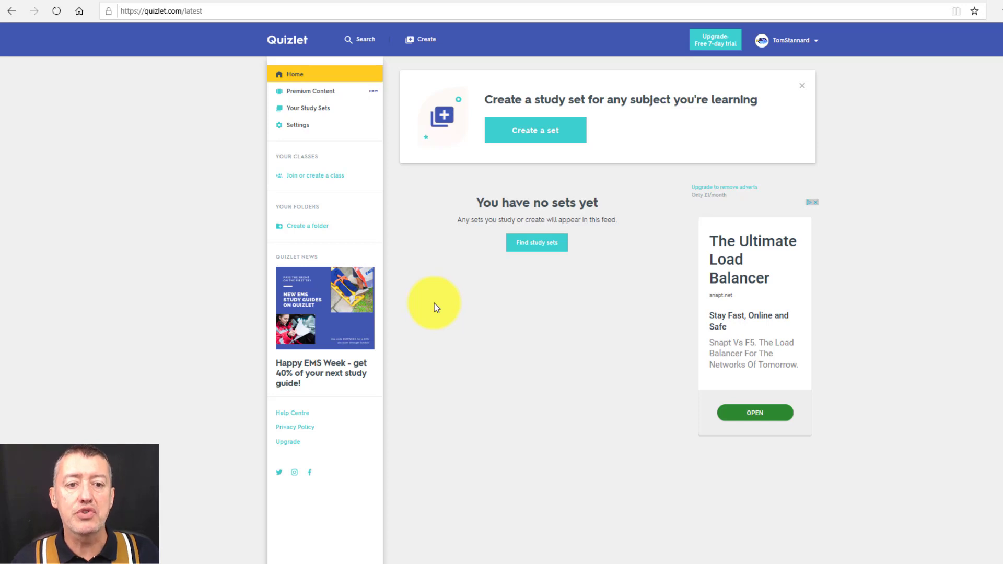
Search classes for 'Teacher Training Videos' and request to join Teacher Training Videos New Class
{"action": "left_click", "coordinate": [362, 42]}
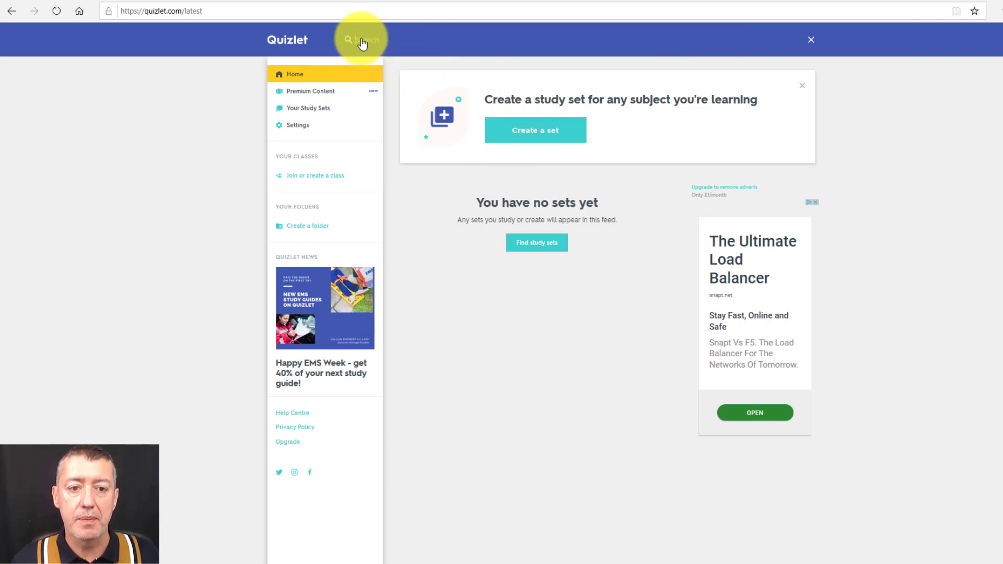
{"action": "type", "text": "TE"}
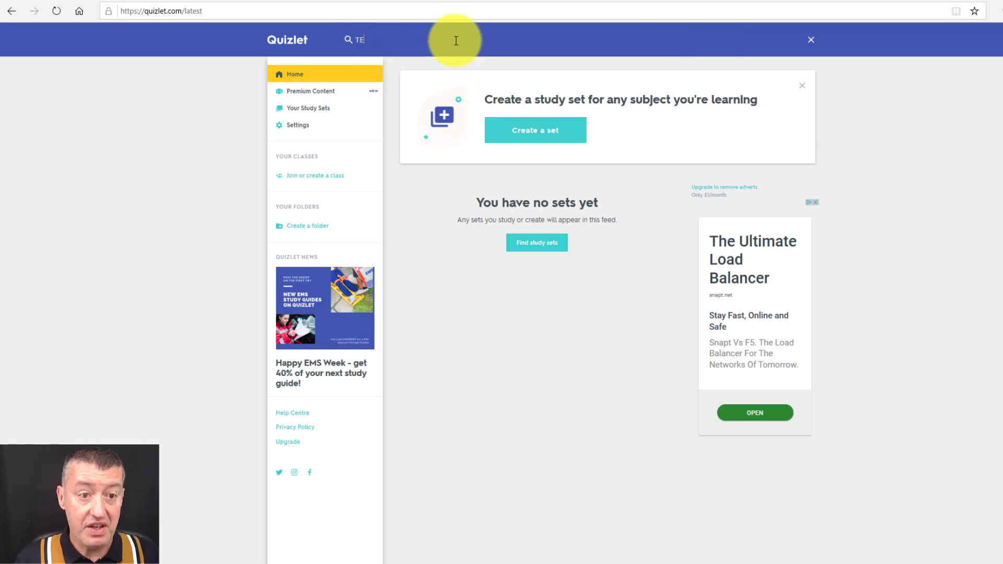
{"action": "type", "text": "acher T"}
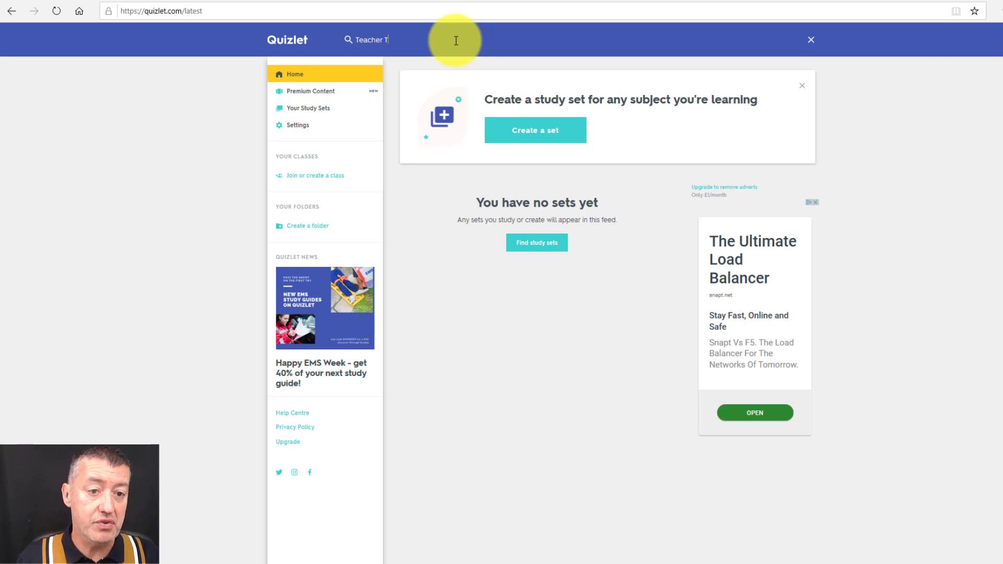
{"action": "type", "text": "raining Videos"}
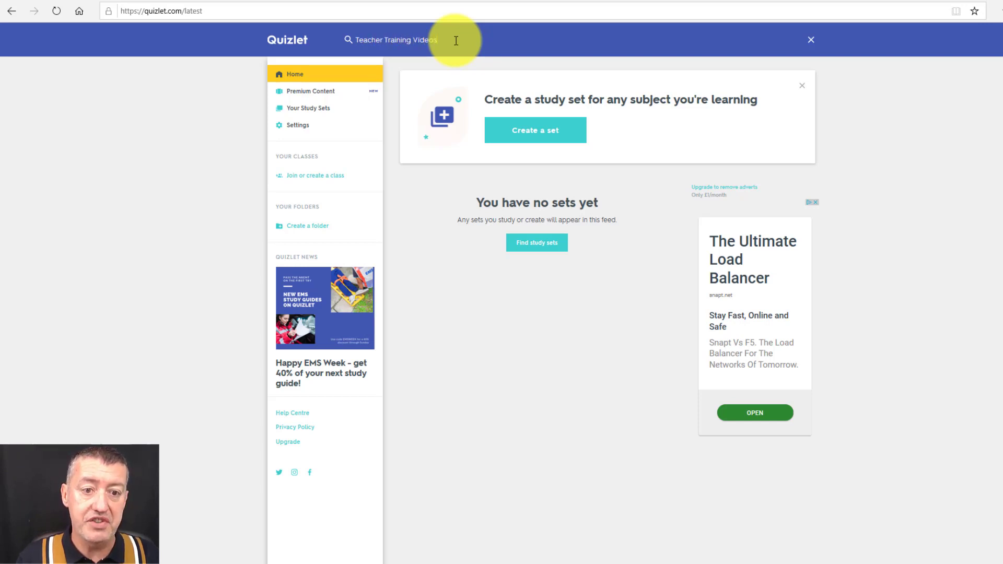
{"action": "key", "text": "Return"}
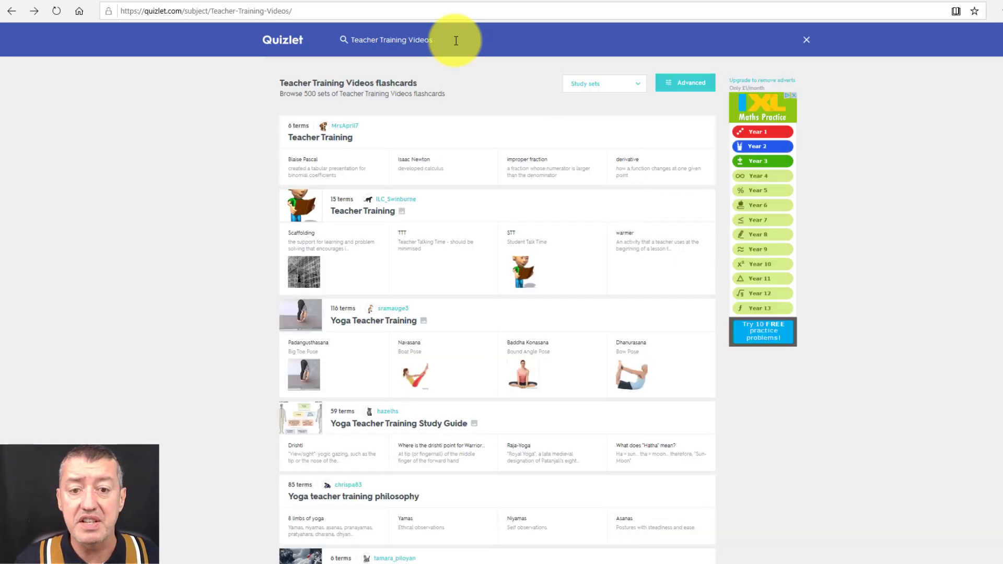
{"action": "left_click", "coordinate": [640, 89]}
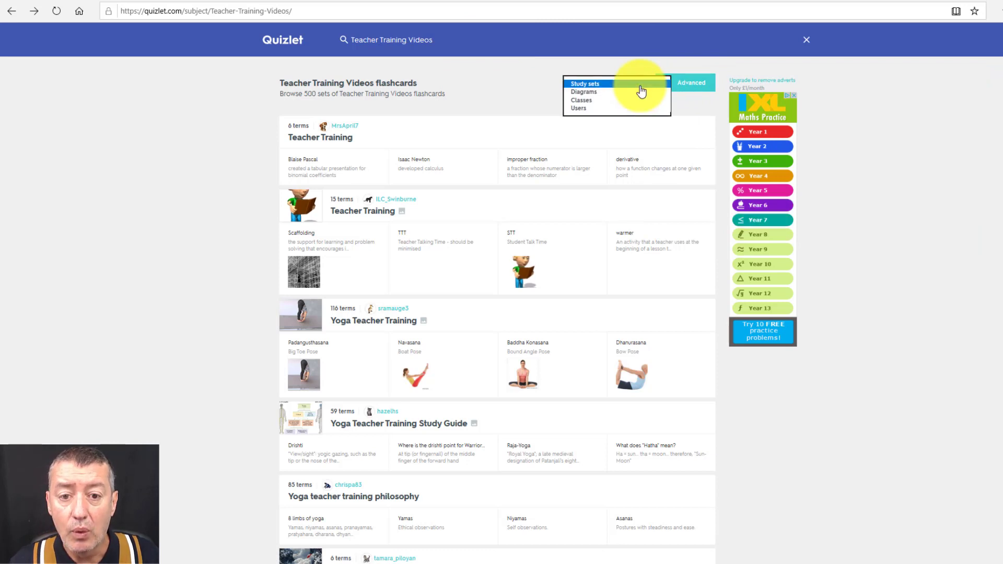
{"action": "left_click", "coordinate": [578, 101]}
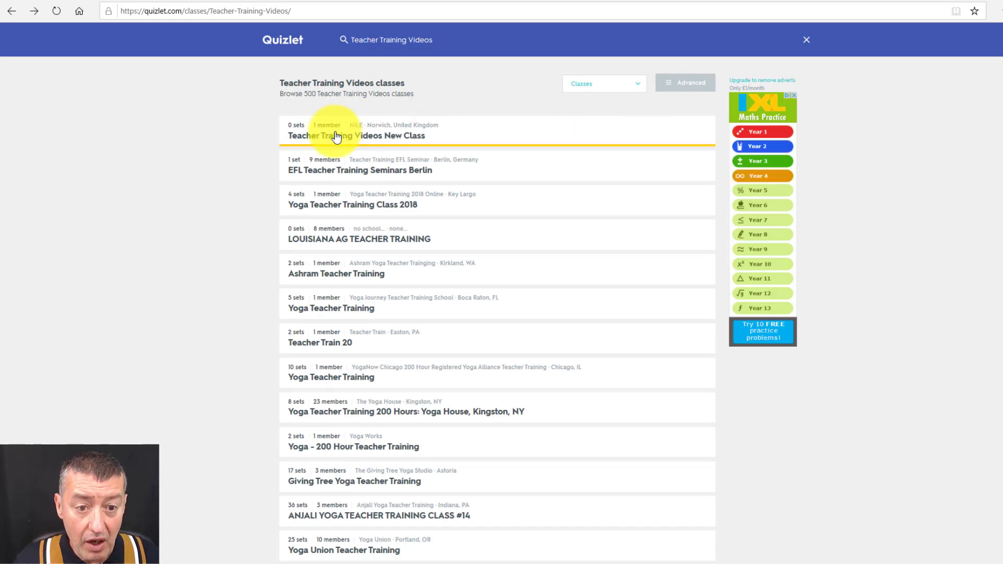
{"action": "left_click", "coordinate": [507, 135]}
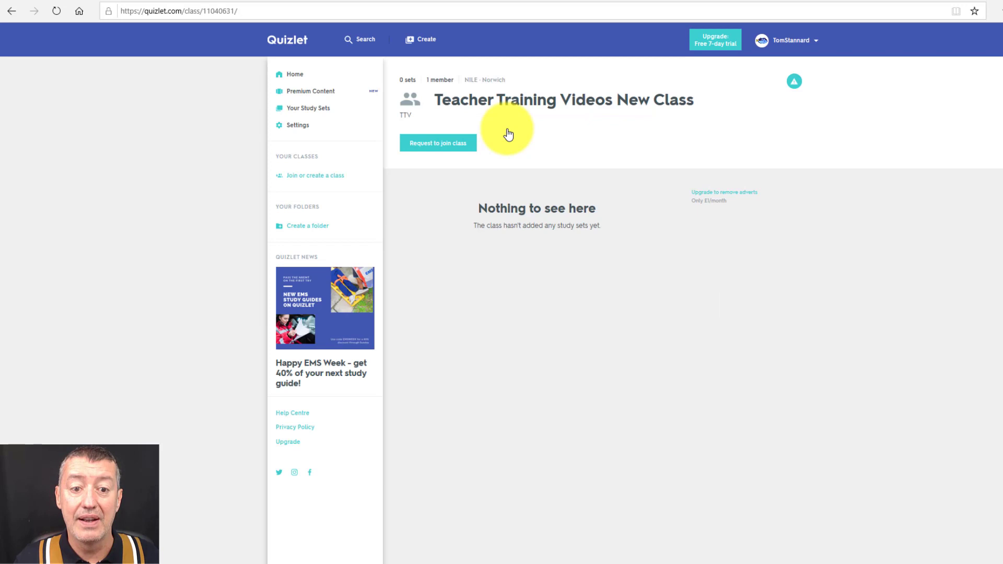
{"action": "left_click", "coordinate": [433, 145]}
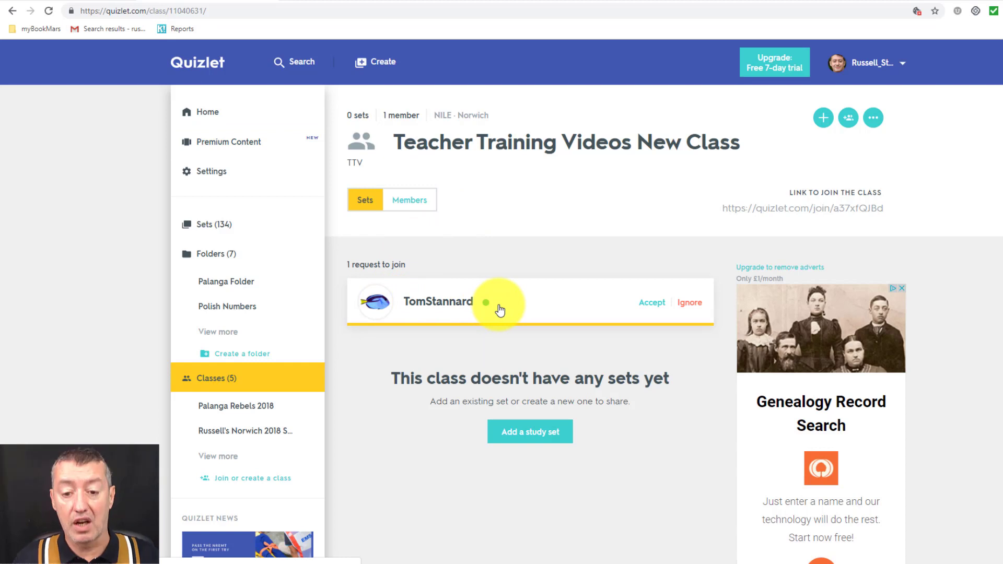
Accept the student's pending join request on the class page
{"action": "left_click", "coordinate": [653, 304]}
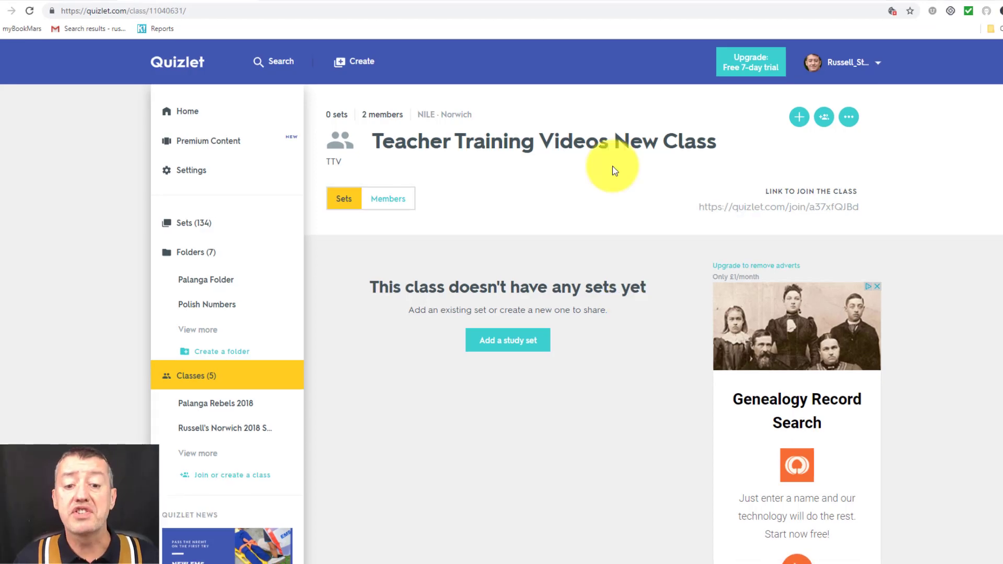
Add the 'Polish to English Food' and 'Present and Past Edited' sets to the class
{"action": "left_click", "coordinate": [520, 344]}
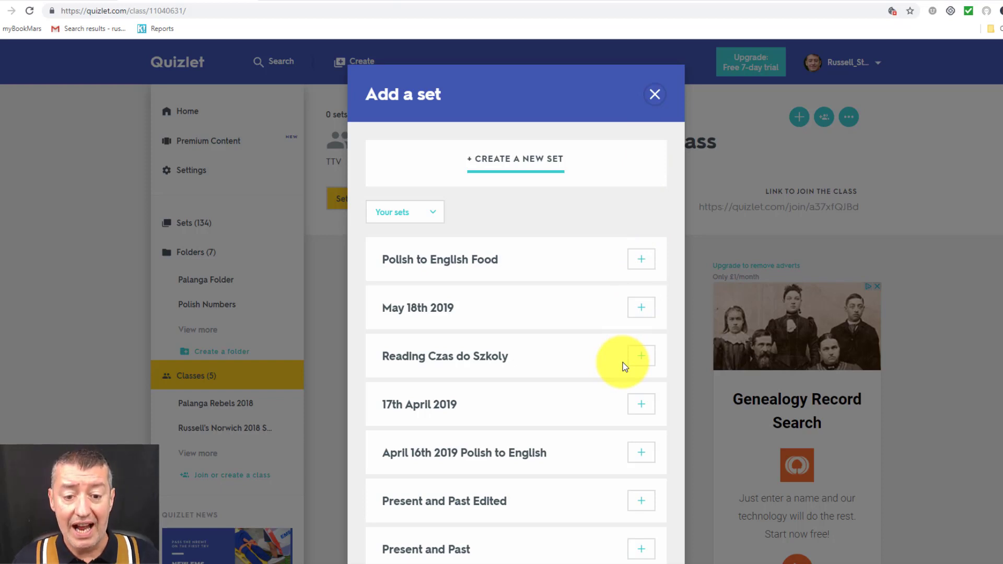
{"action": "left_click", "coordinate": [639, 262]}
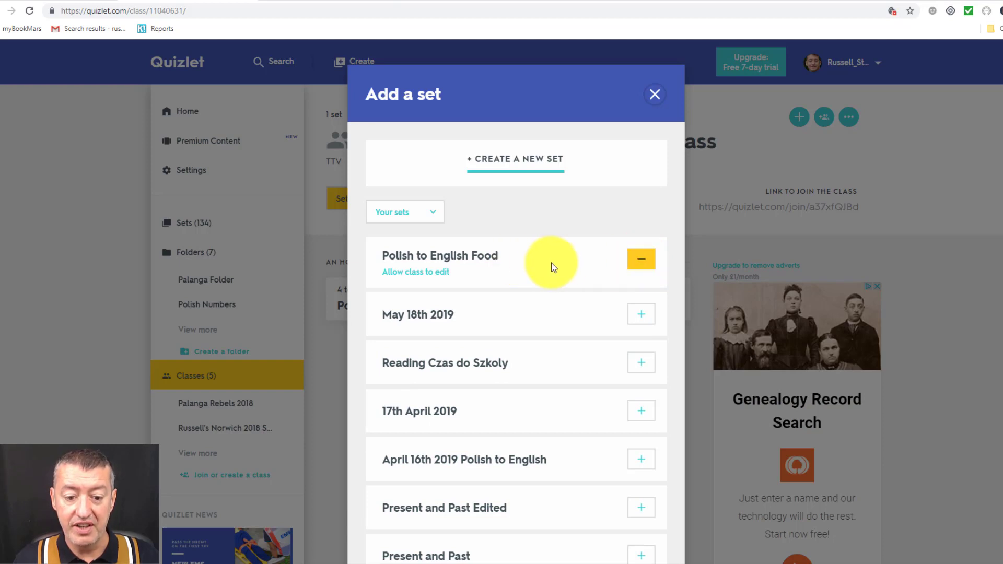
{"action": "left_click", "coordinate": [643, 509]}
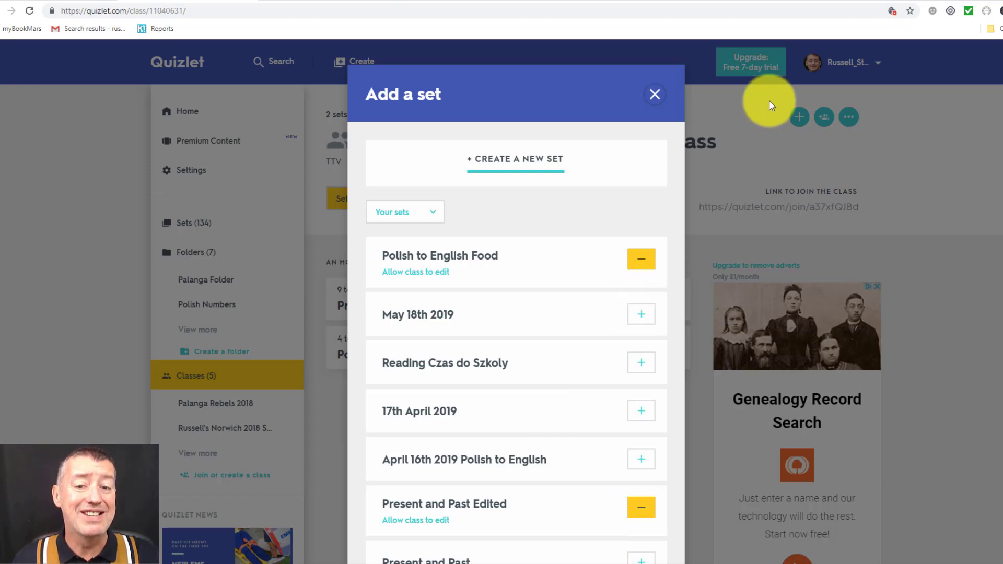
{"action": "left_click", "coordinate": [653, 95]}
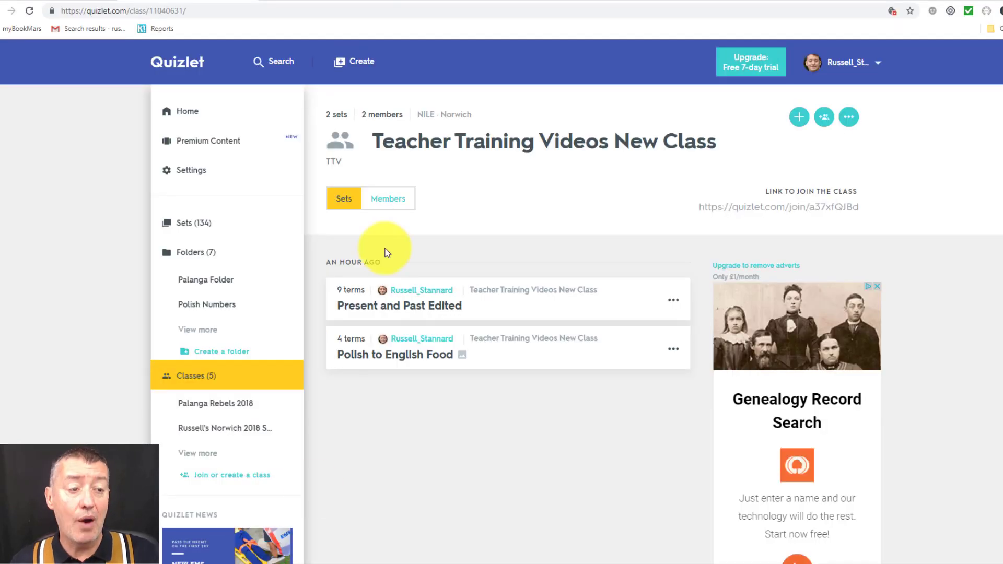
Start a new study set titled '9New study set May 2010' and go to the first term
{"action": "left_click", "coordinate": [359, 62]}
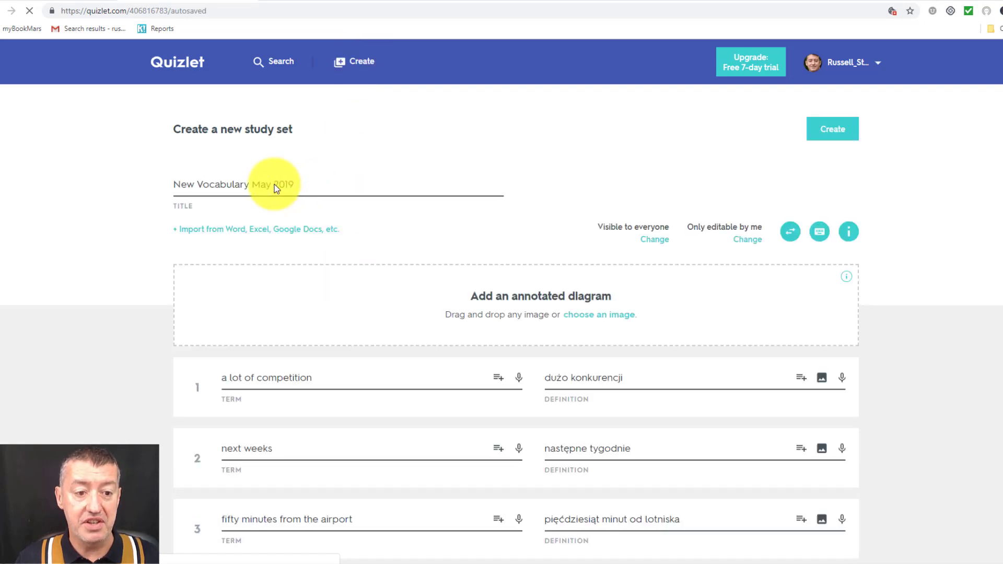
{"action": "left_click", "coordinate": [309, 184]}
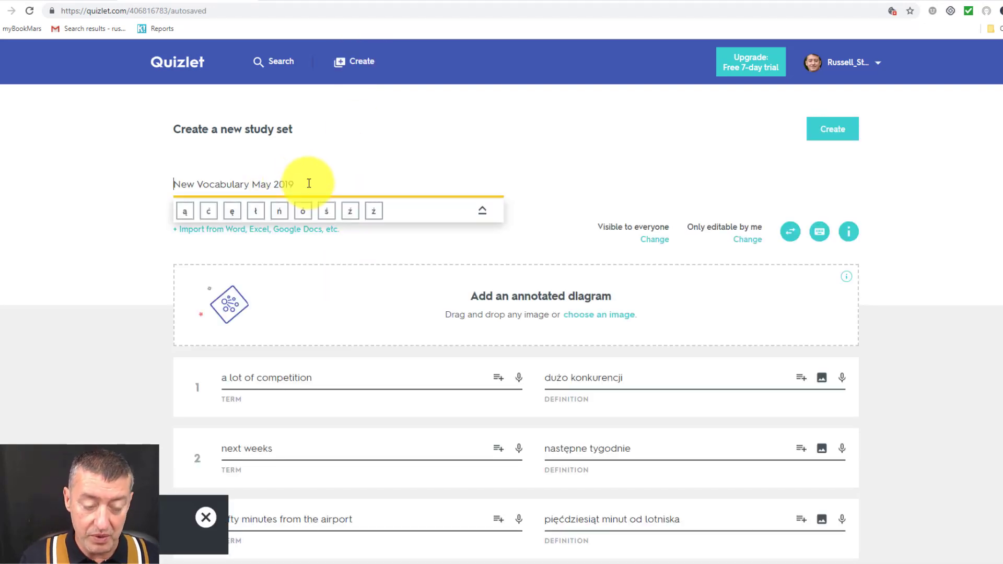
{"action": "type", "text": "New study "}
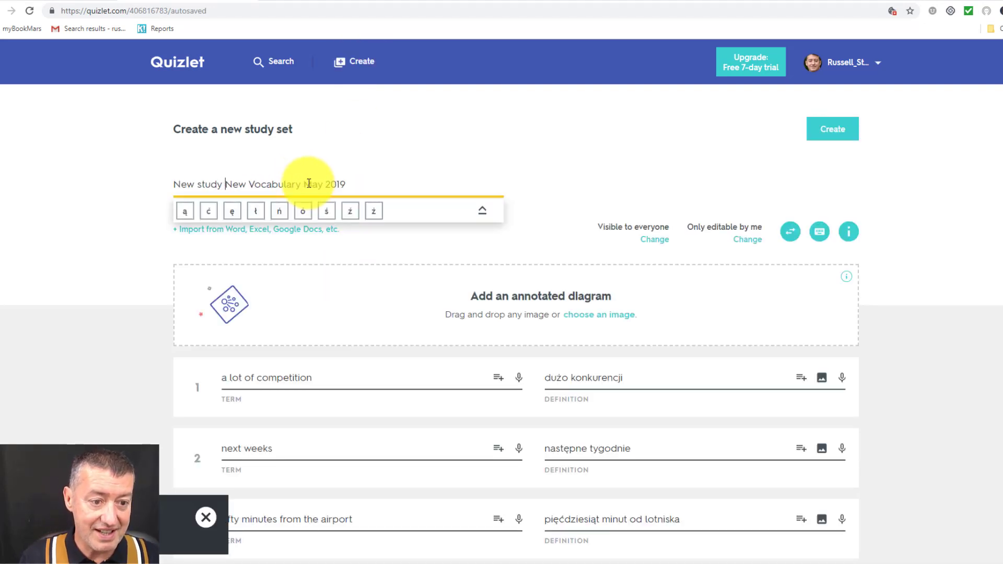
{"action": "type", "text": "set "}
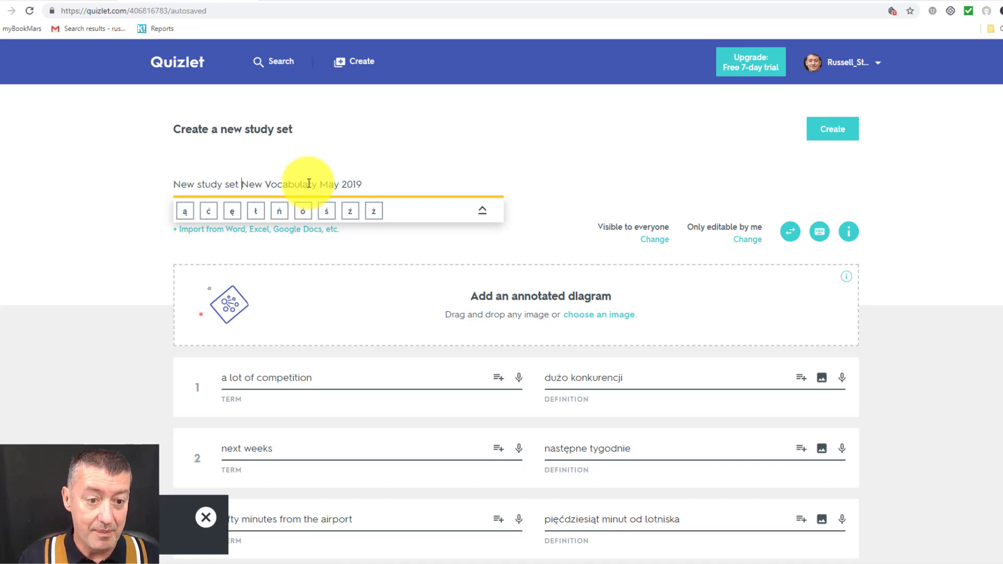
{"action": "type", "text": "May 20"}
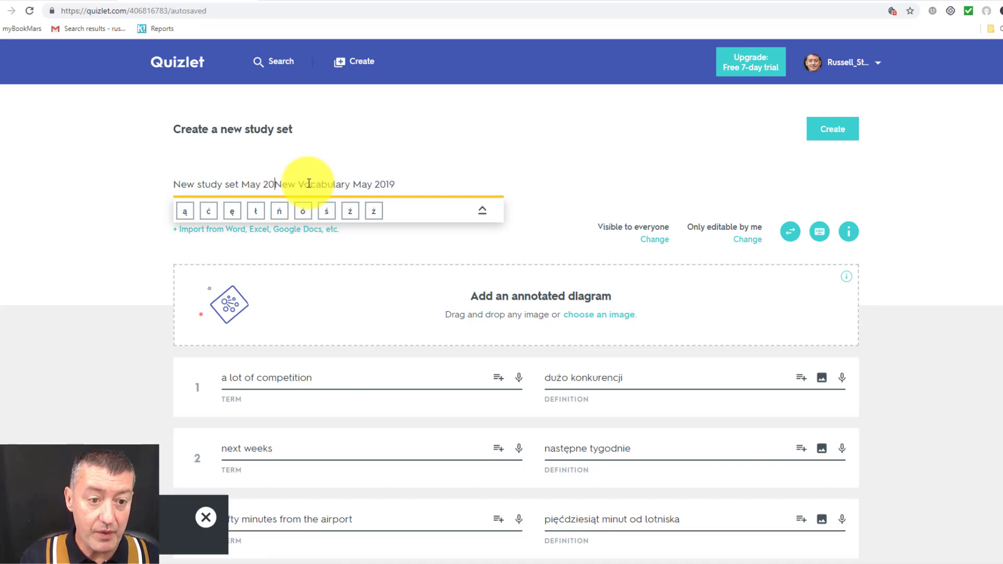
{"action": "type", "text": "10"}
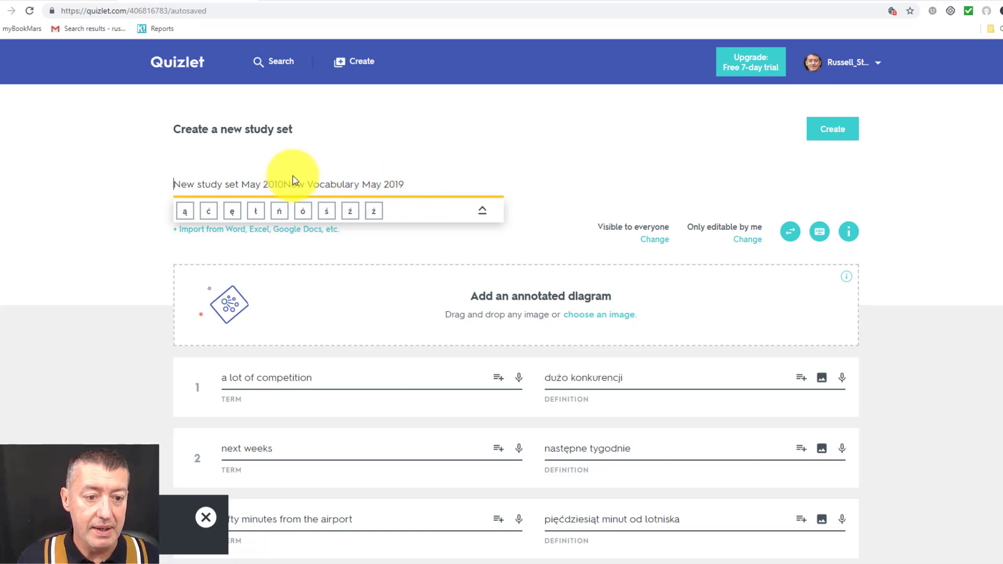
{"action": "key", "text": "Home"}
{"action": "type", "text": "9"}
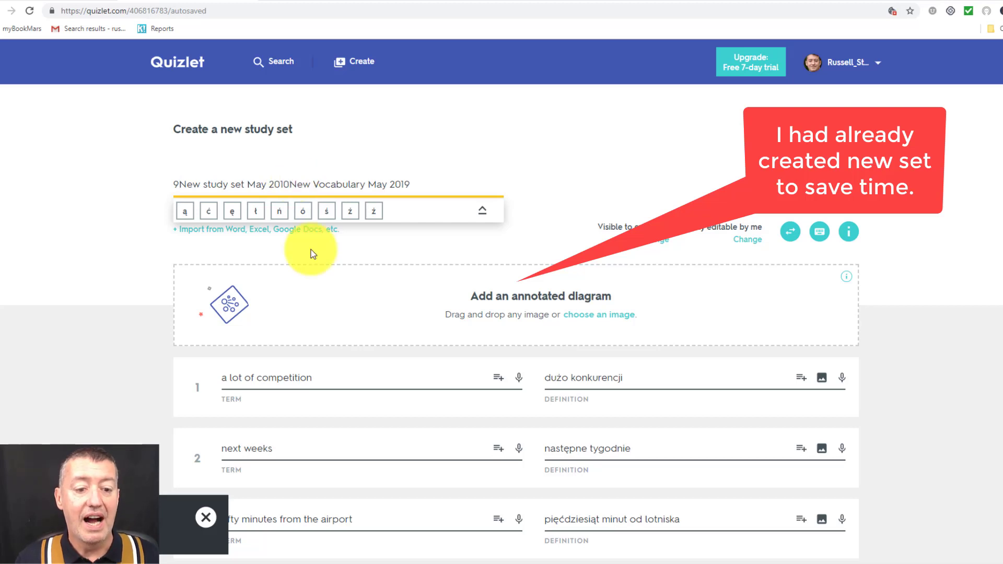
{"action": "left_click", "coordinate": [335, 377]}
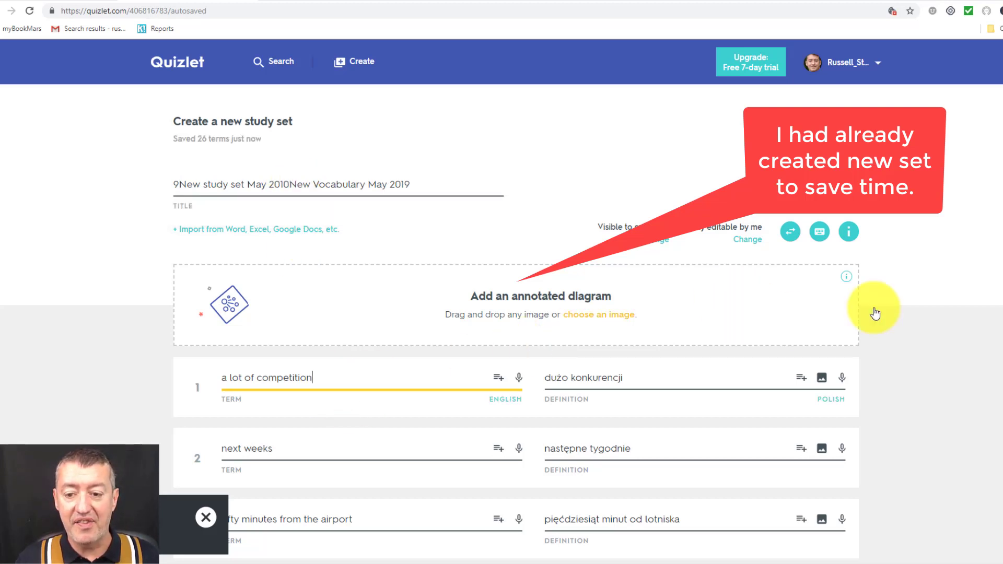
{"action": "scroll", "coordinate": [501, 335], "scroll_direction": "down", "scroll_amount": 2}
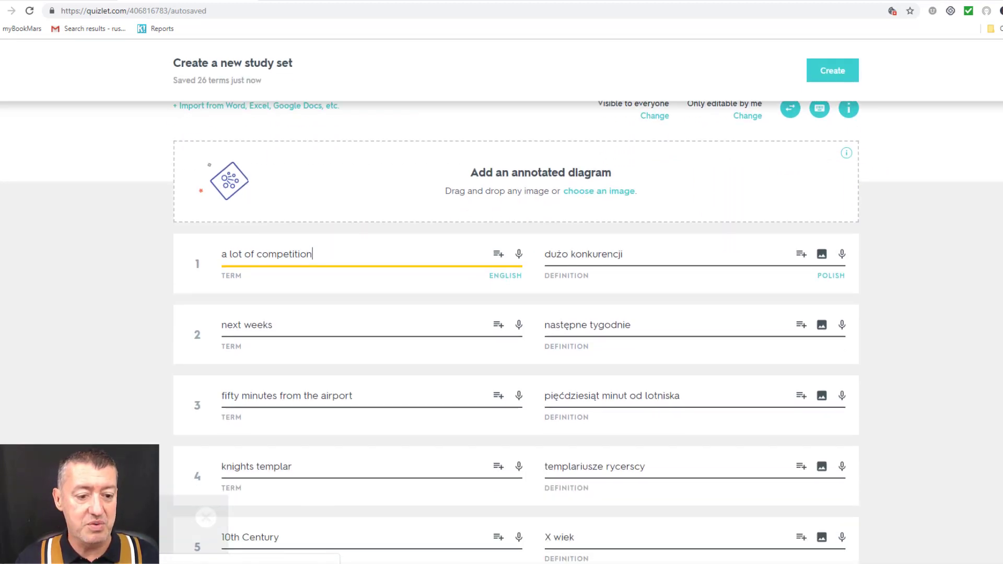
{"action": "scroll", "coordinate": [501, 334], "scroll_direction": "up", "scroll_amount": 2}
{"action": "scroll", "coordinate": [501, 335], "scroll_direction": "down", "scroll_amount": 4}
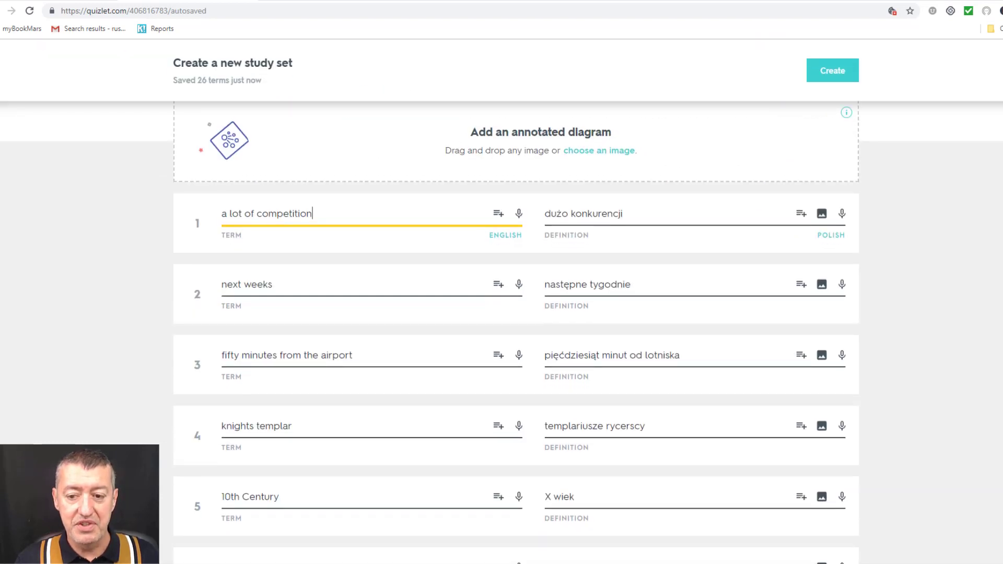
{"action": "scroll", "coordinate": [502, 334], "scroll_direction": "up", "scroll_amount": 4}
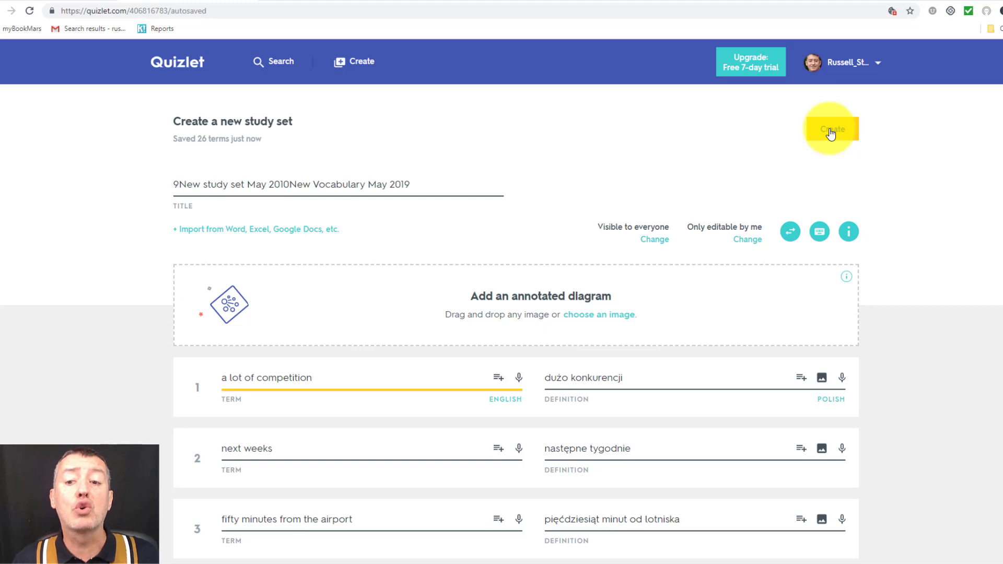
Publish the 26-term set and add it to Teacher Training Videos New Class
{"action": "left_click", "coordinate": [830, 133]}
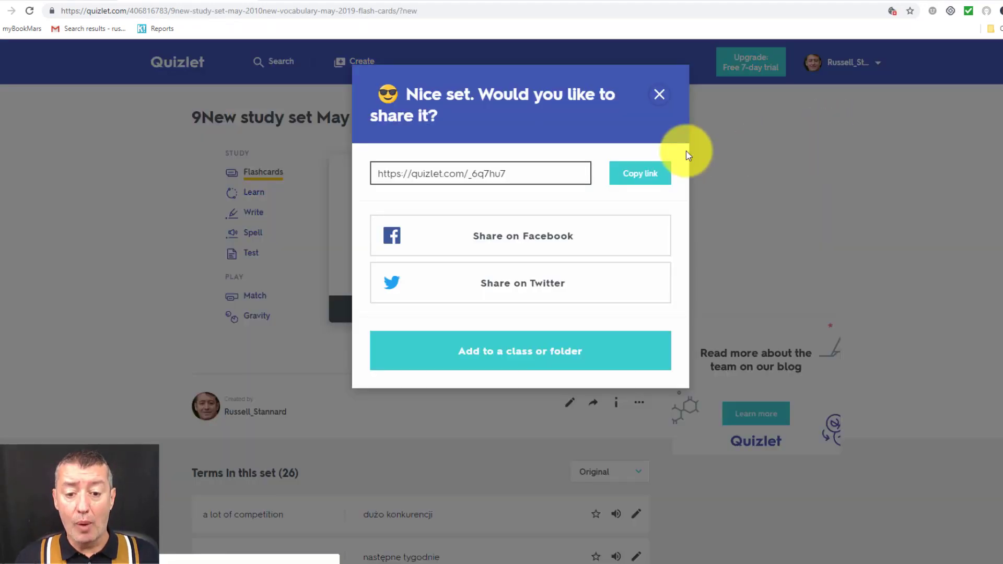
{"action": "left_click", "coordinate": [550, 358]}
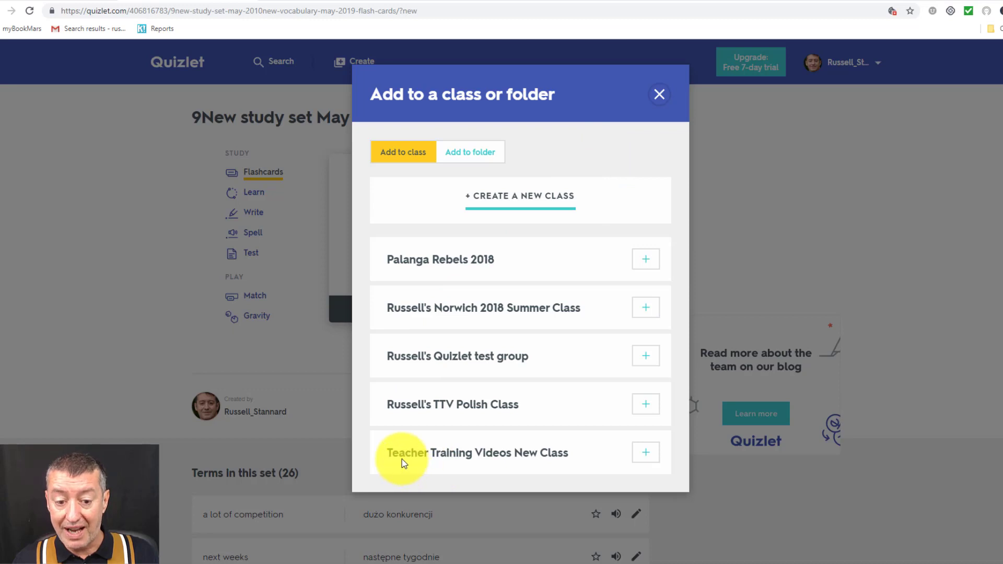
{"action": "left_click", "coordinate": [648, 456]}
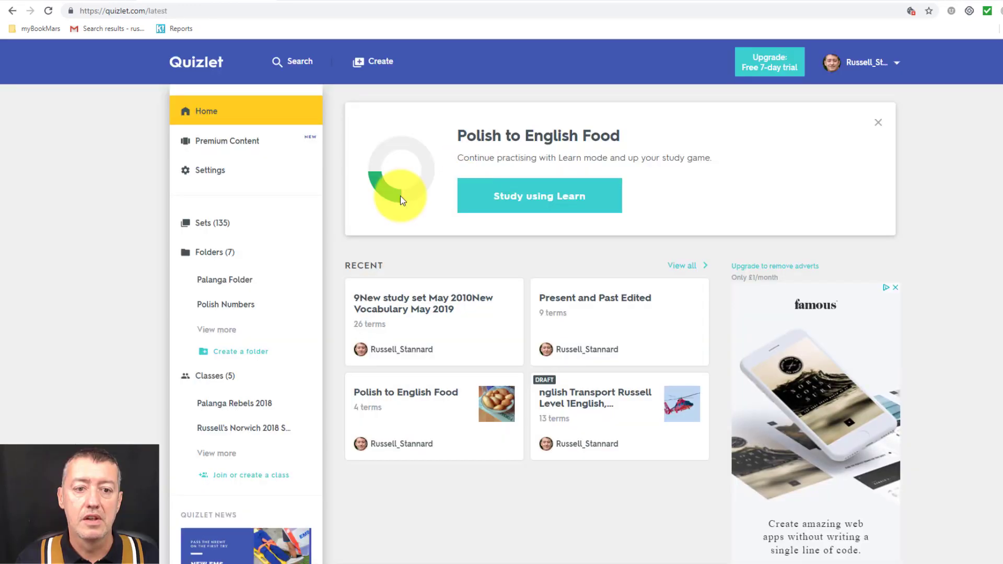
Open the class's Members list, show the student's Remove option, then dismiss it
{"action": "left_click", "coordinate": [210, 381]}
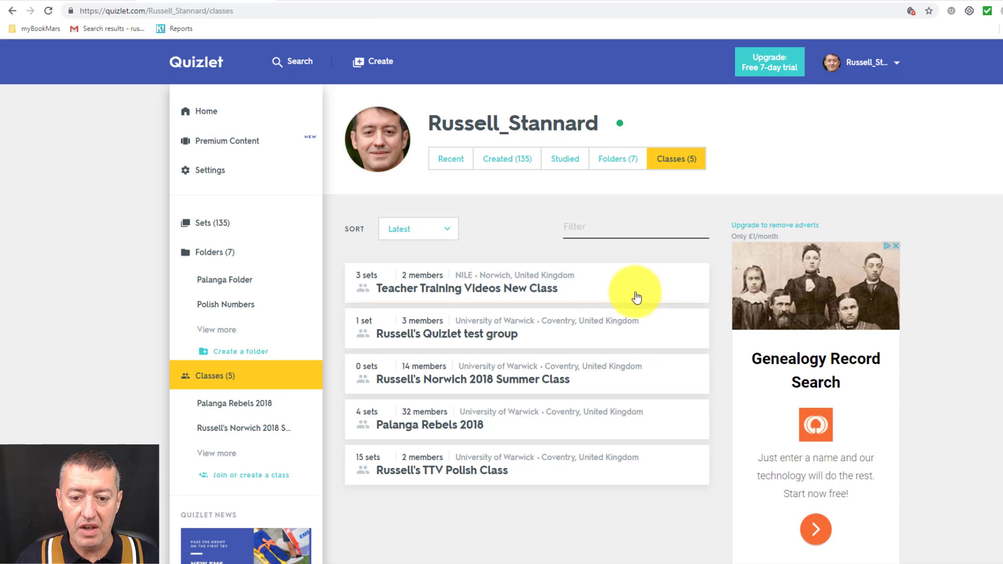
{"action": "left_click", "coordinate": [625, 288]}
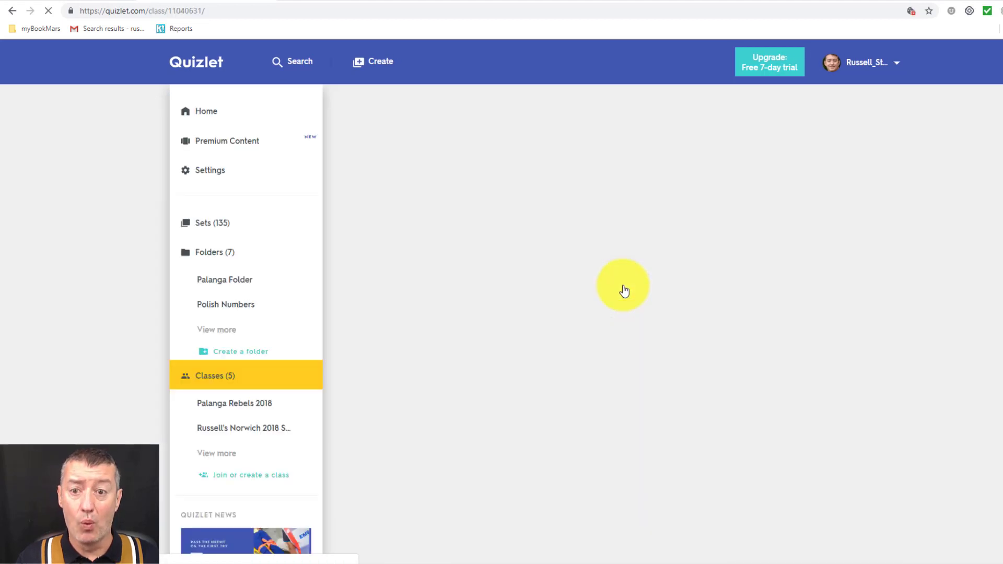
{"action": "left_click", "coordinate": [407, 204]}
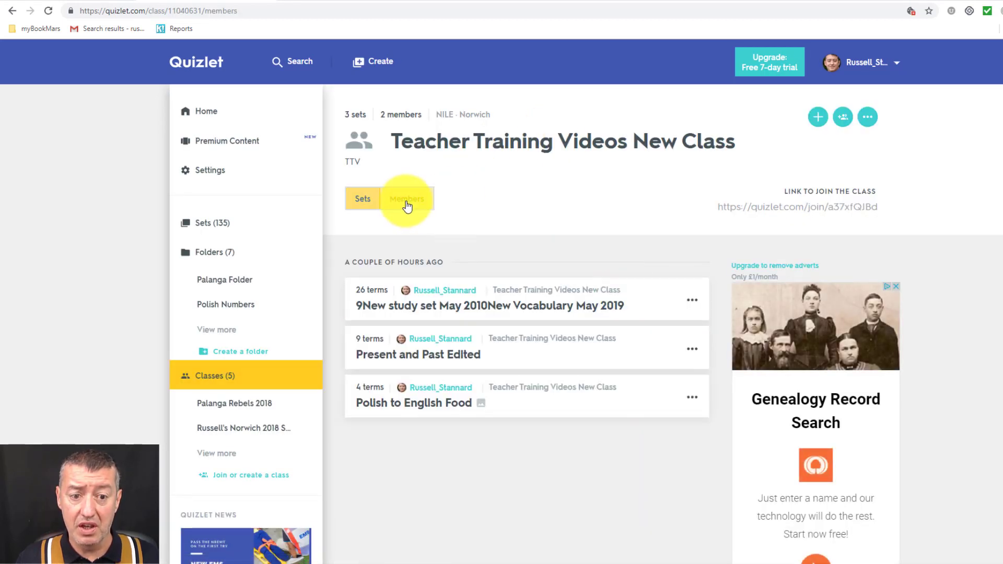
{"action": "left_click", "coordinate": [692, 354]}
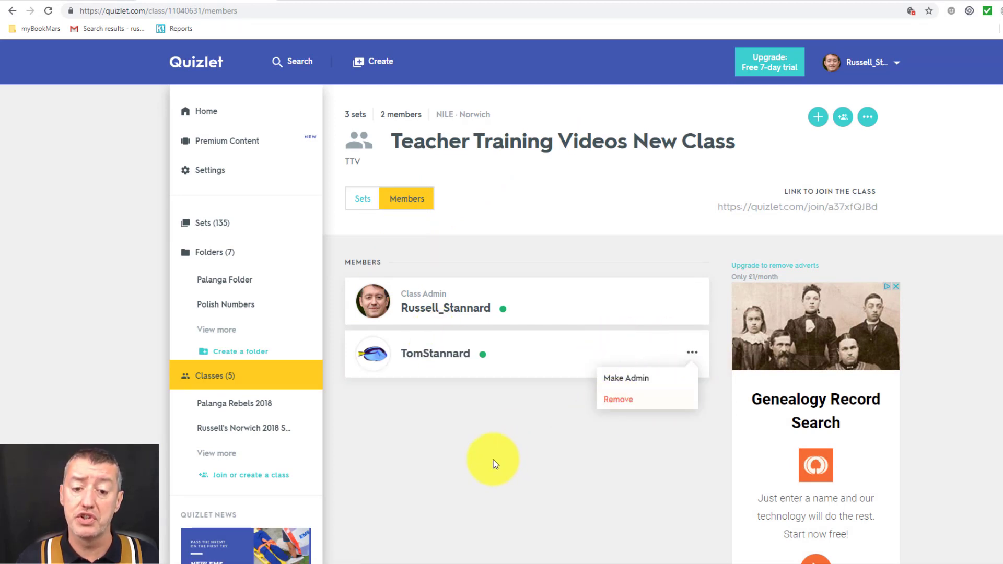
{"action": "left_click", "coordinate": [493, 461]}
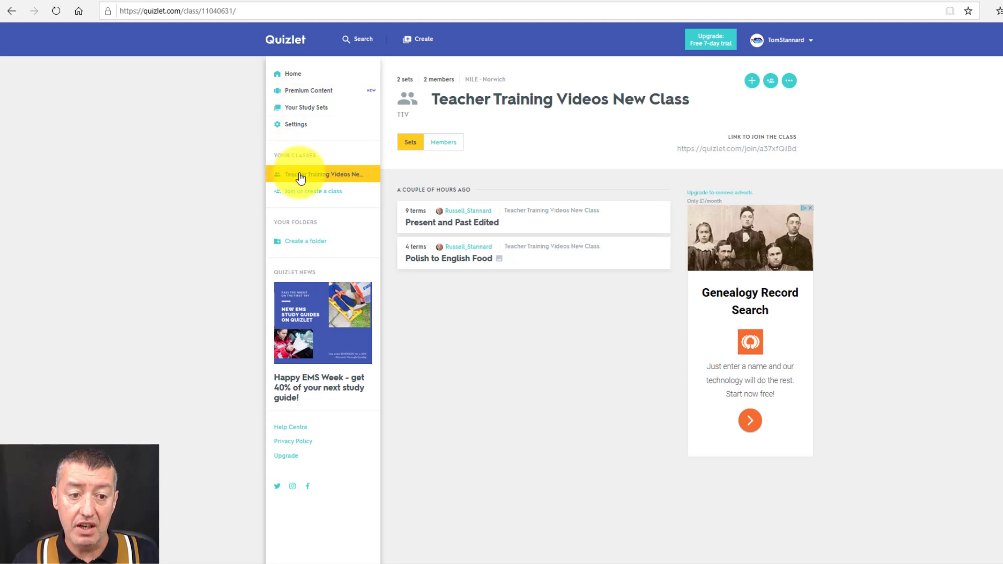
Open the class's More menu showing Notifications, Report and Drop class for the student
{"action": "left_click", "coordinate": [790, 83]}
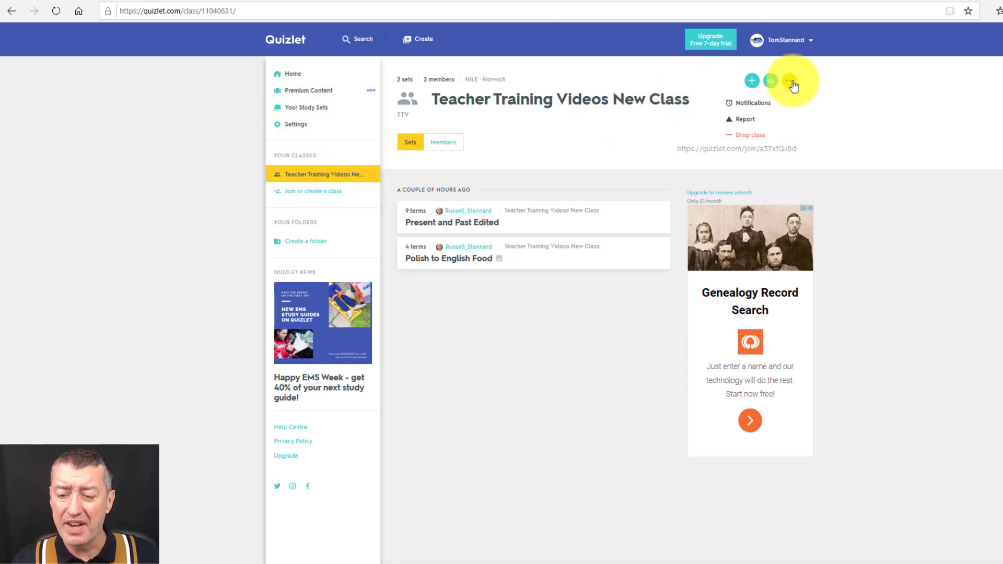
{"action": "left_click", "coordinate": [789, 82]}
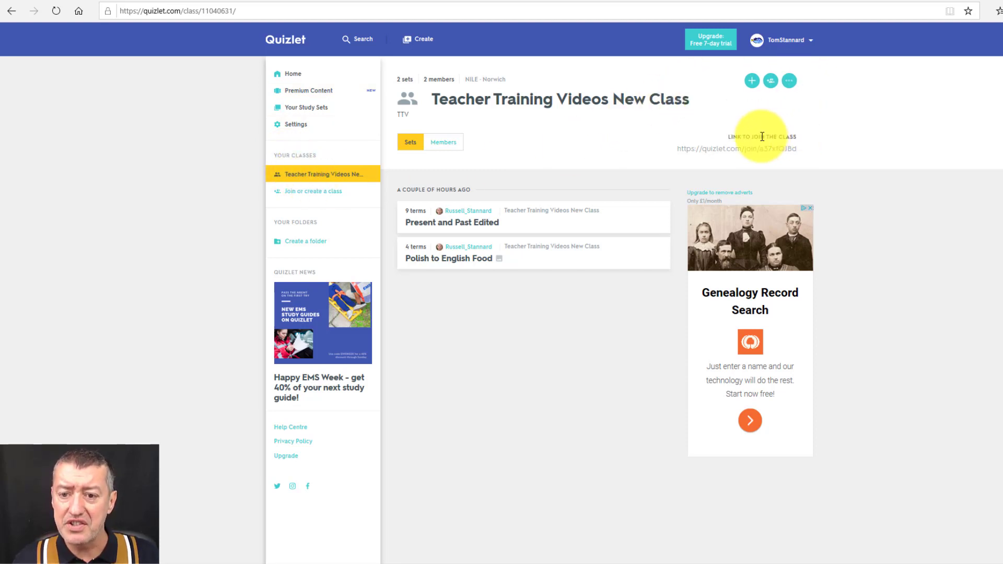
{"action": "left_click", "coordinate": [793, 83]}
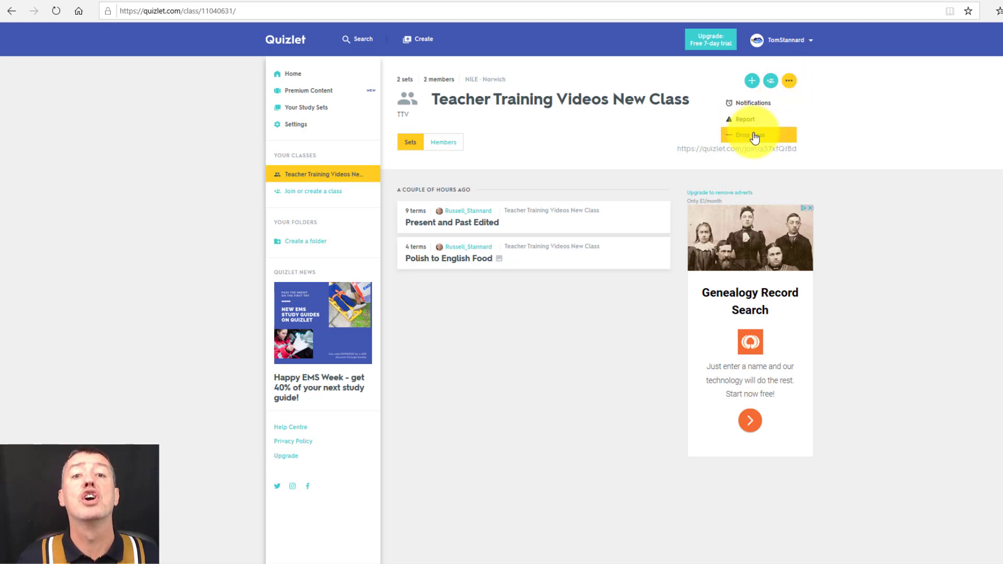